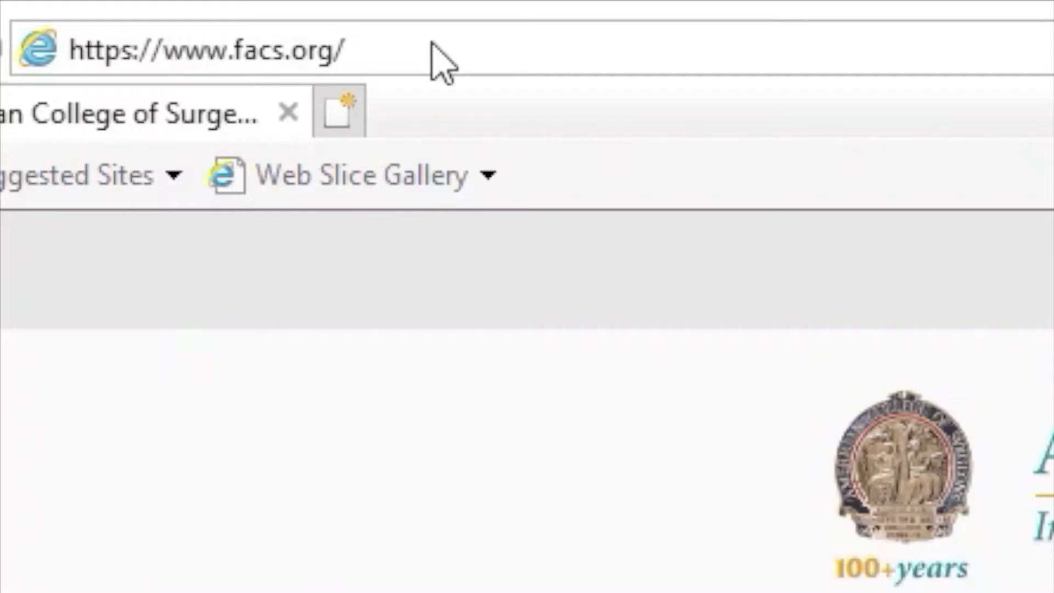
Load facs.org/cmeplatform and follow CME Platform Login through to the ACS account login page.
left_click(432, 46)
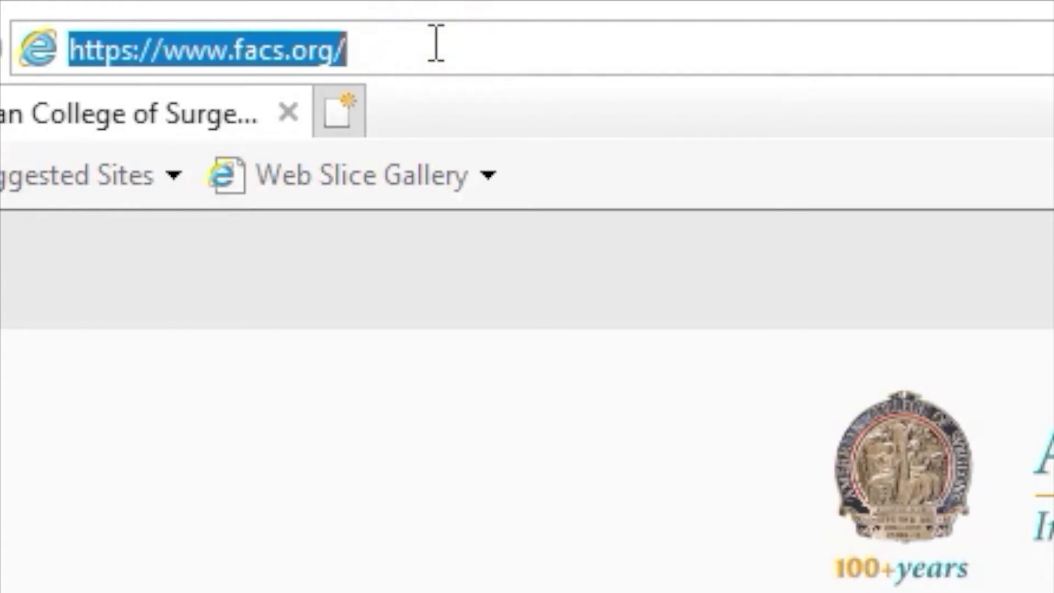
left_click(435, 44)
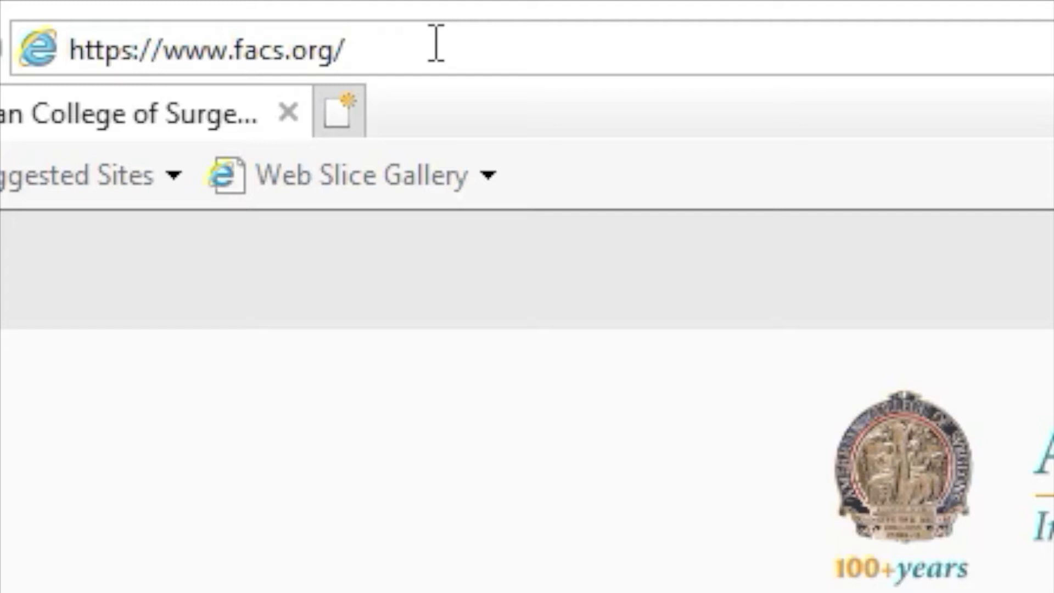
type("cme")
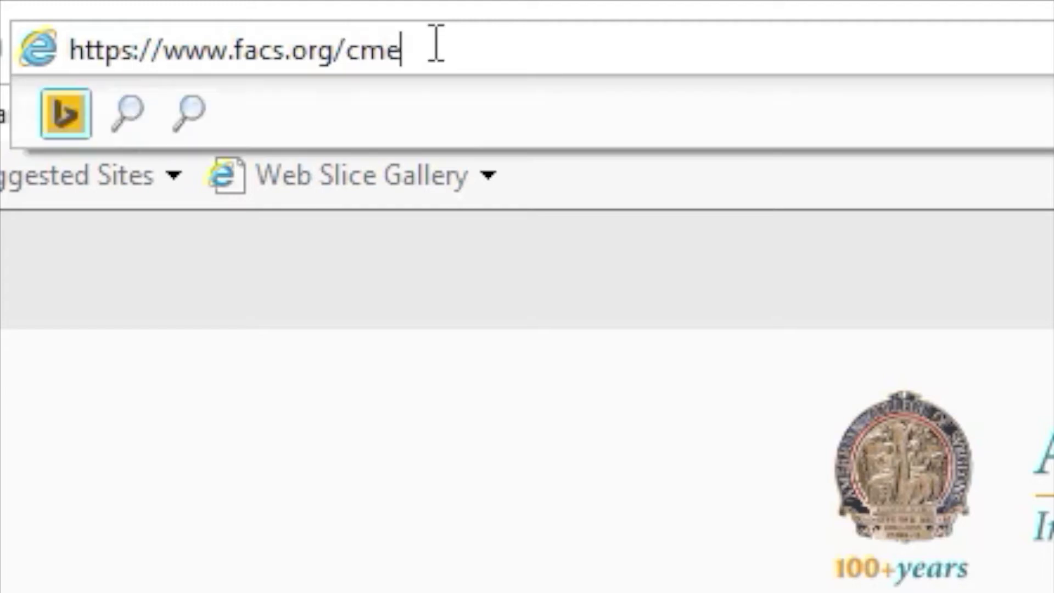
type("platform")
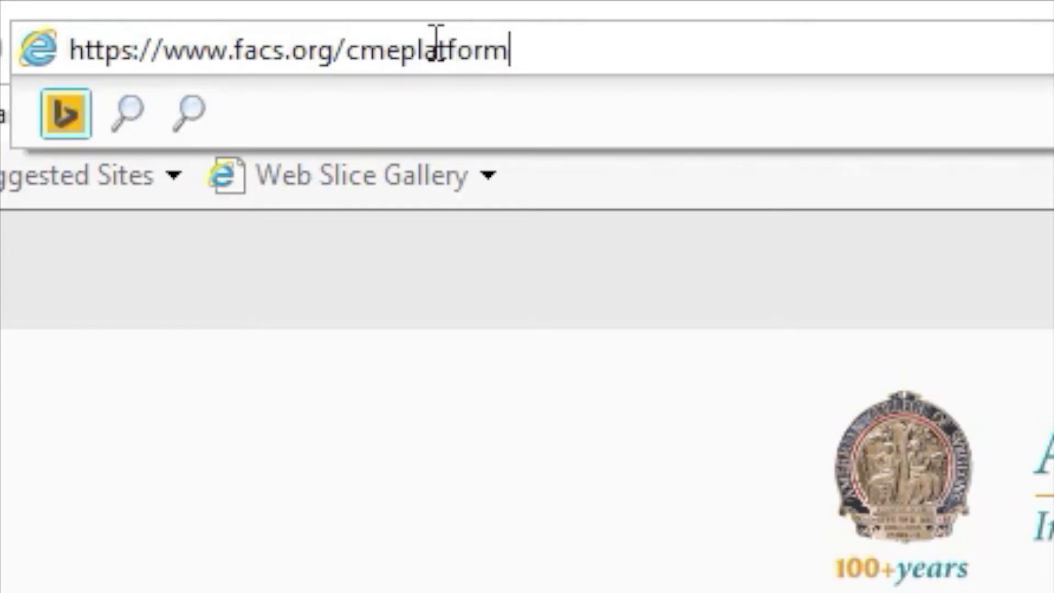
key("Return")
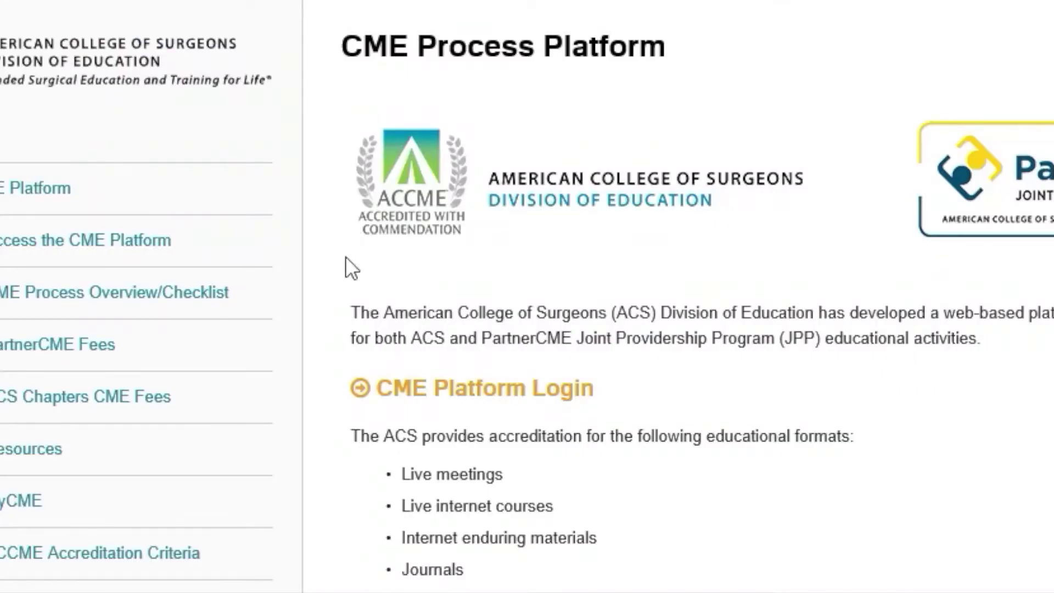
left_click(405, 391)
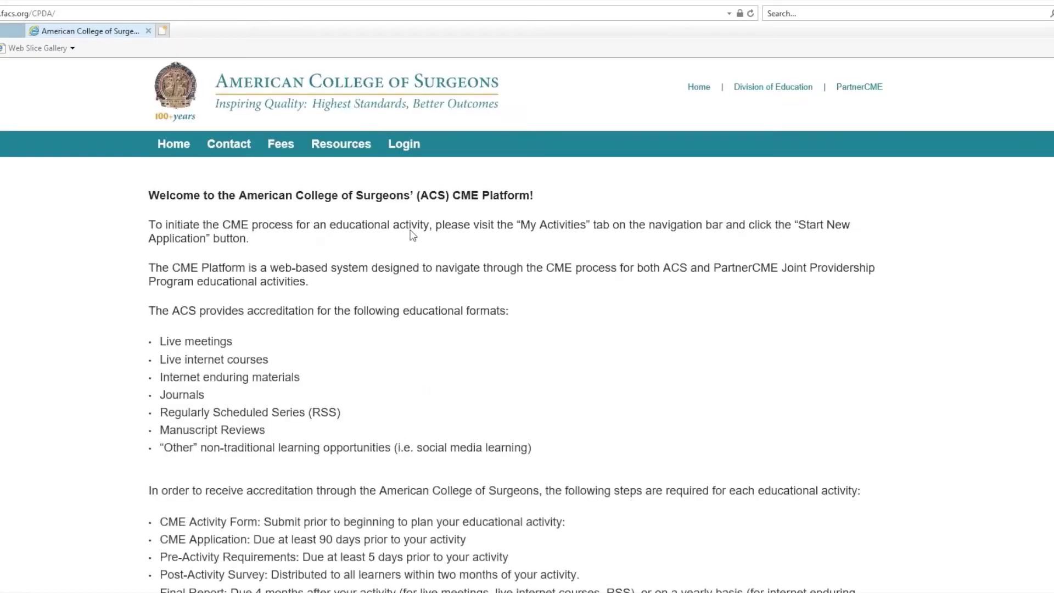
left_click(409, 154)
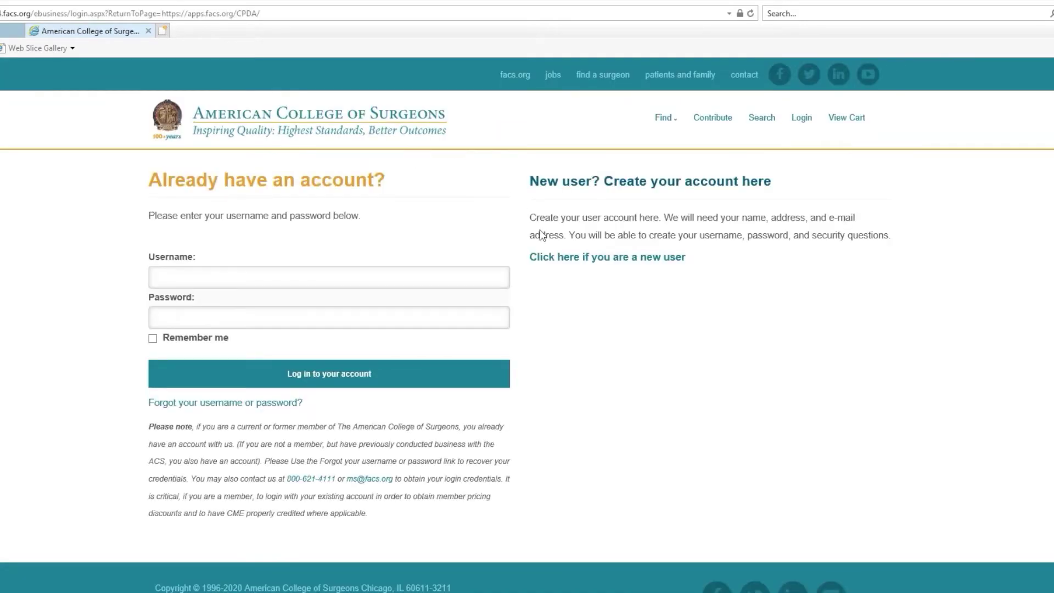
Log in with the account username and password after briefly viewing the new-user registration form.
left_click(556, 263)
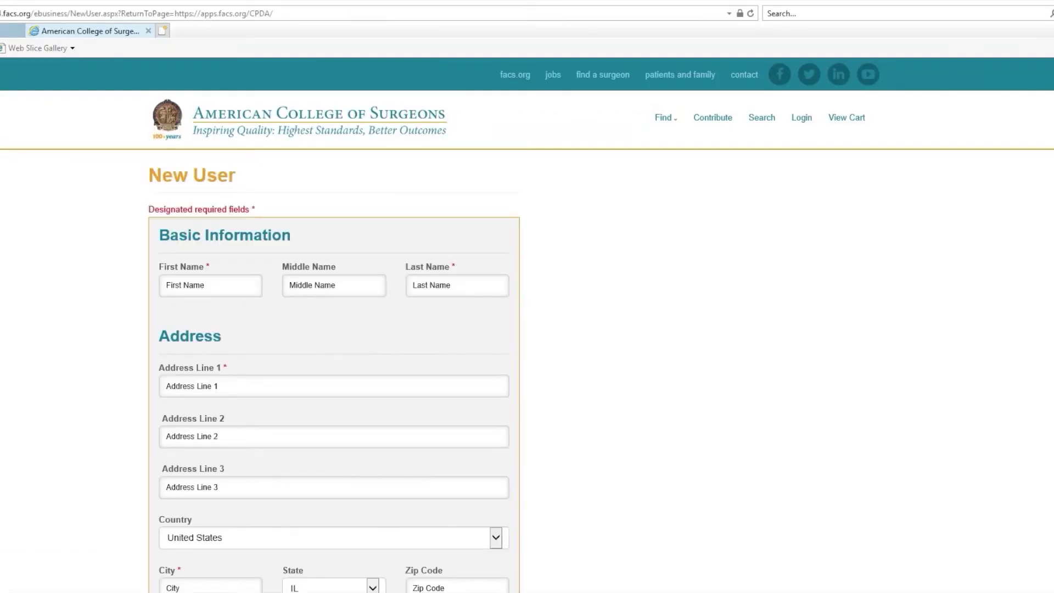
key("alt+Left")
left_click(181, 277)
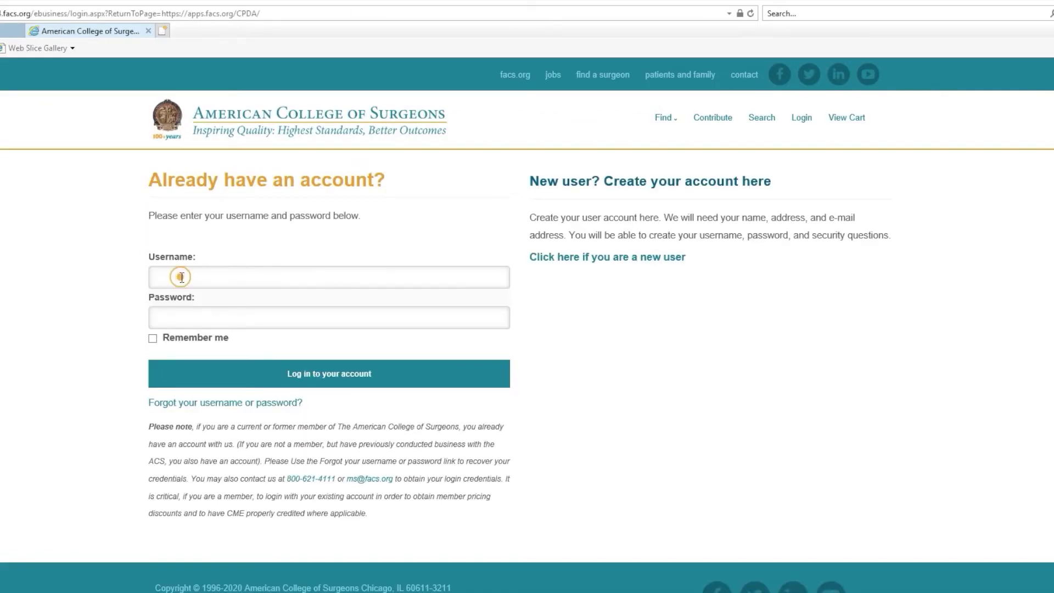
left_click(189, 317)
type("••••")
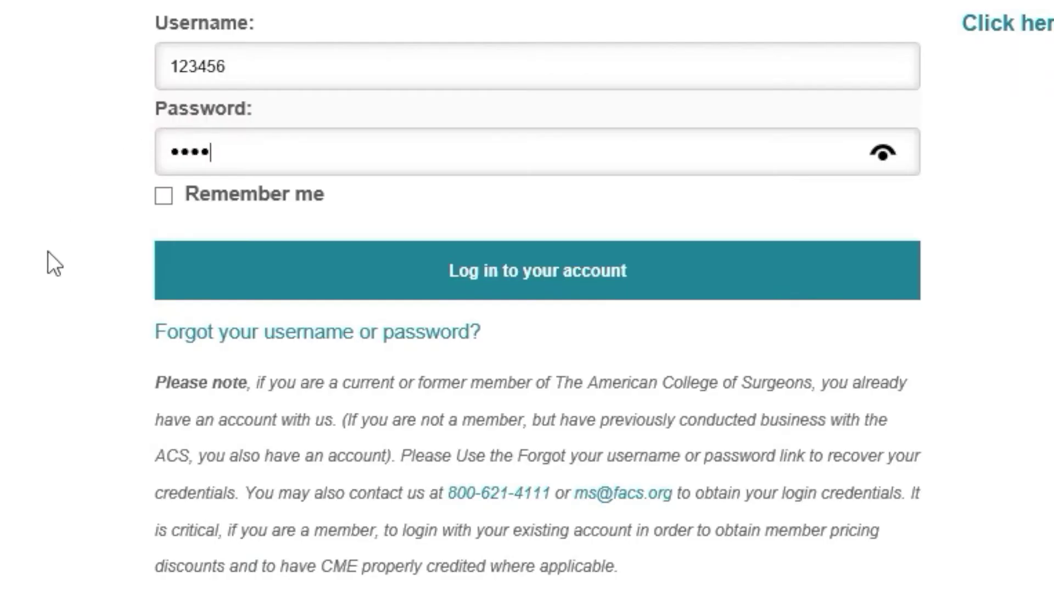
left_click(205, 332)
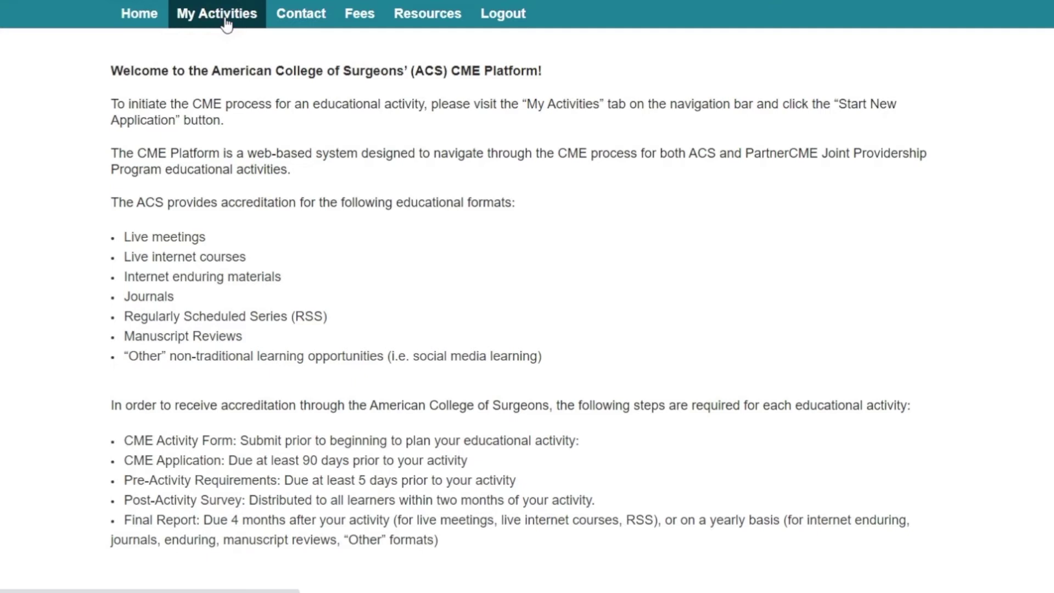
From My Activities, review the new AAHP Annual Meeting form's Joint Providership and Live Meeting details.
left_click(227, 23)
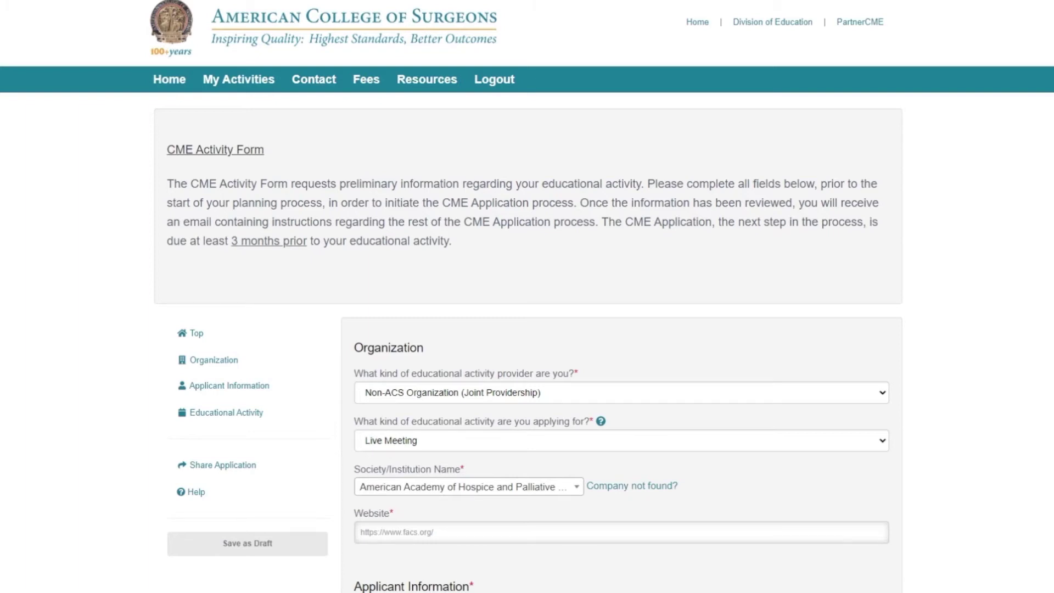
scroll(527, 329, "down", 1)
scroll(527, 329, "down", 1)
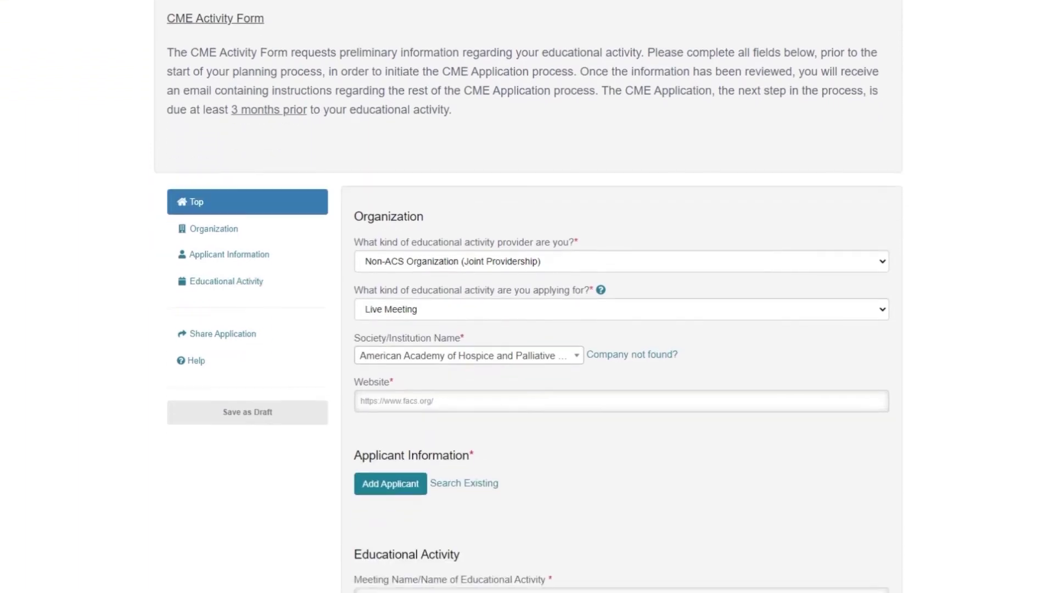
scroll(527, 330, "down", 2)
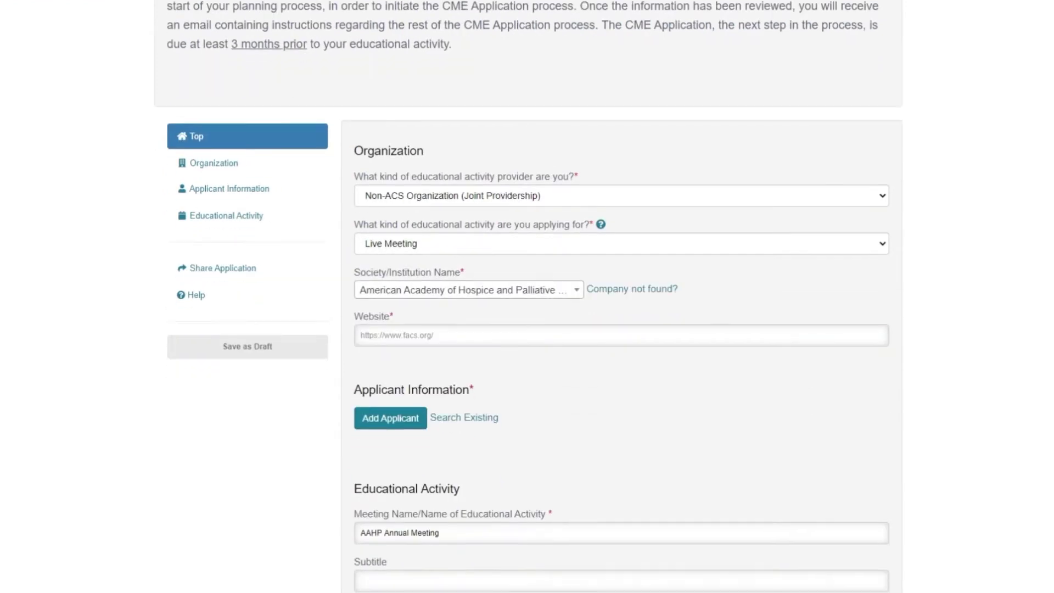
scroll(526, 329, "down", 3)
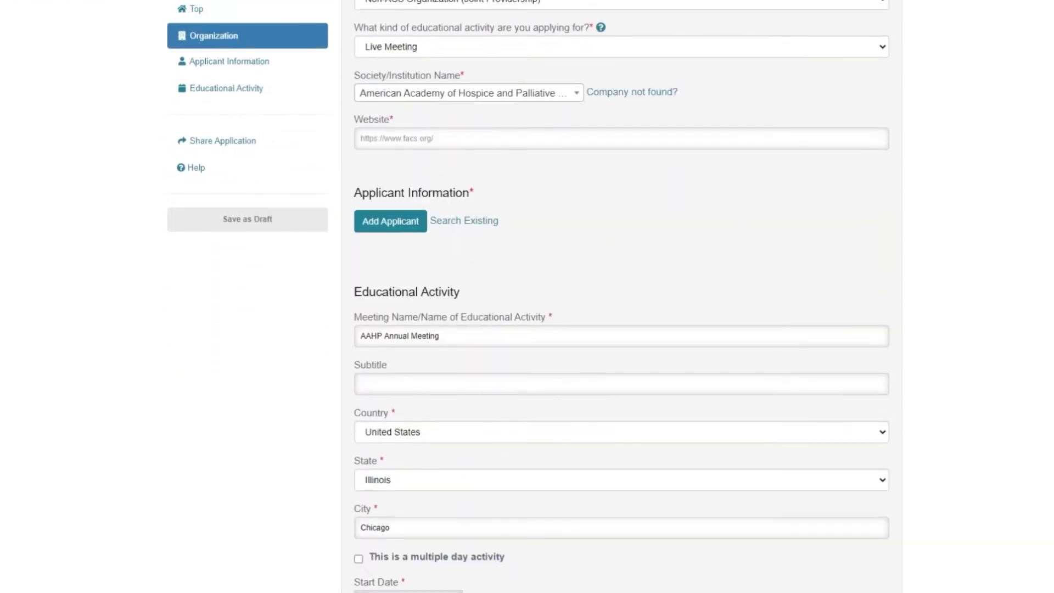
scroll(527, 330, "down", 4)
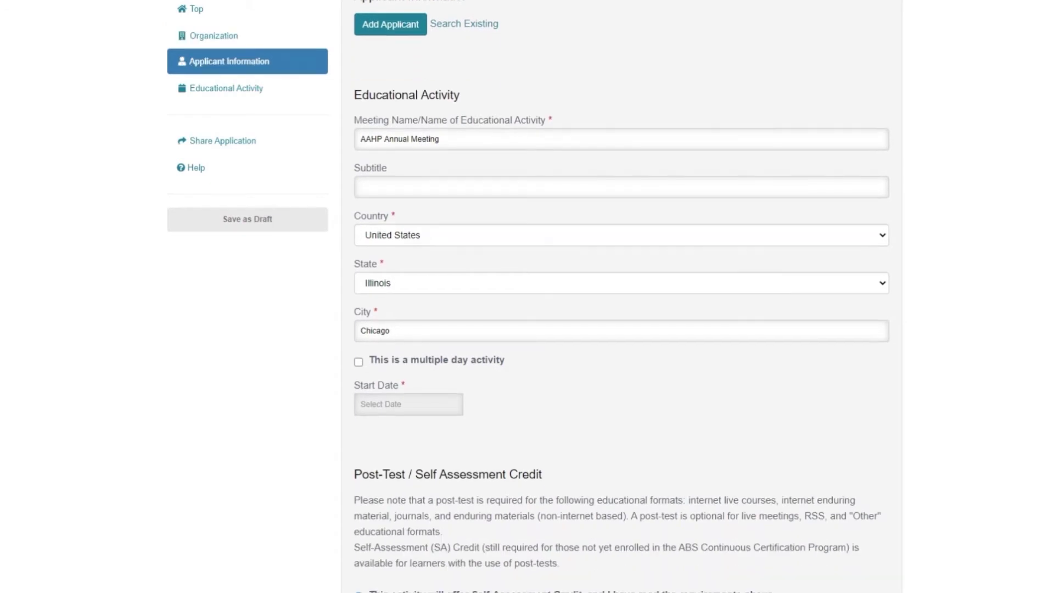
scroll(622, 297, "down", 3)
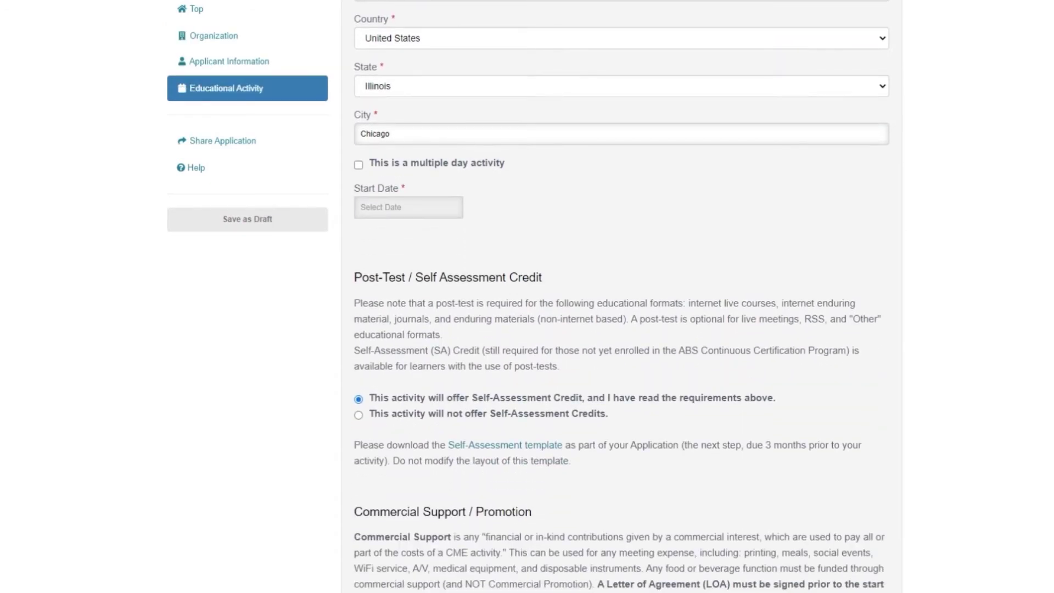
scroll(622, 297, "down", 3)
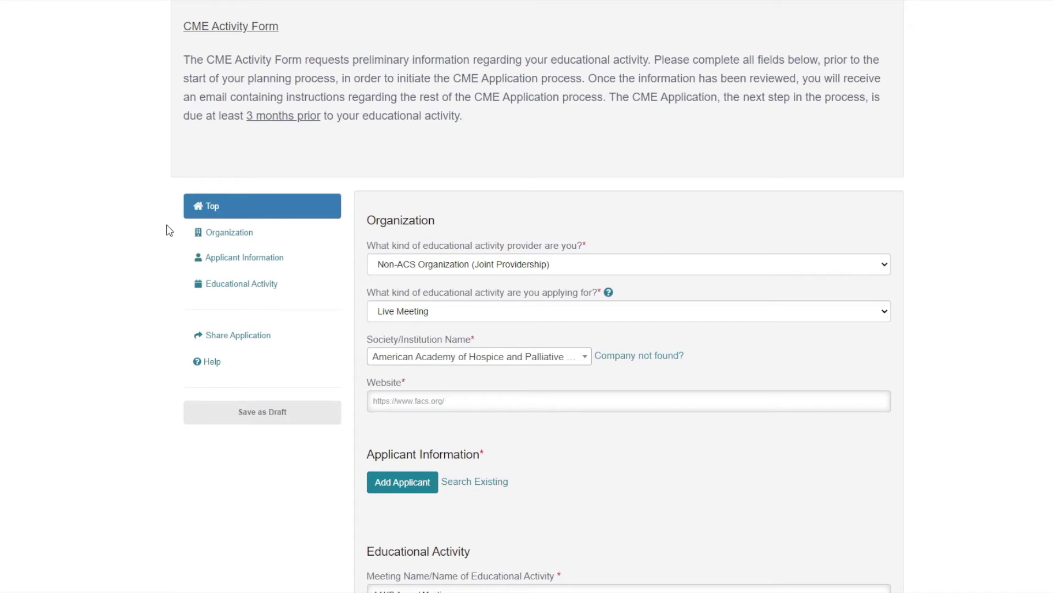
In Educational Activity, set Commercial Promotion to No and Commercial Support to Yes, then start the company document upload.
left_click(217, 261)
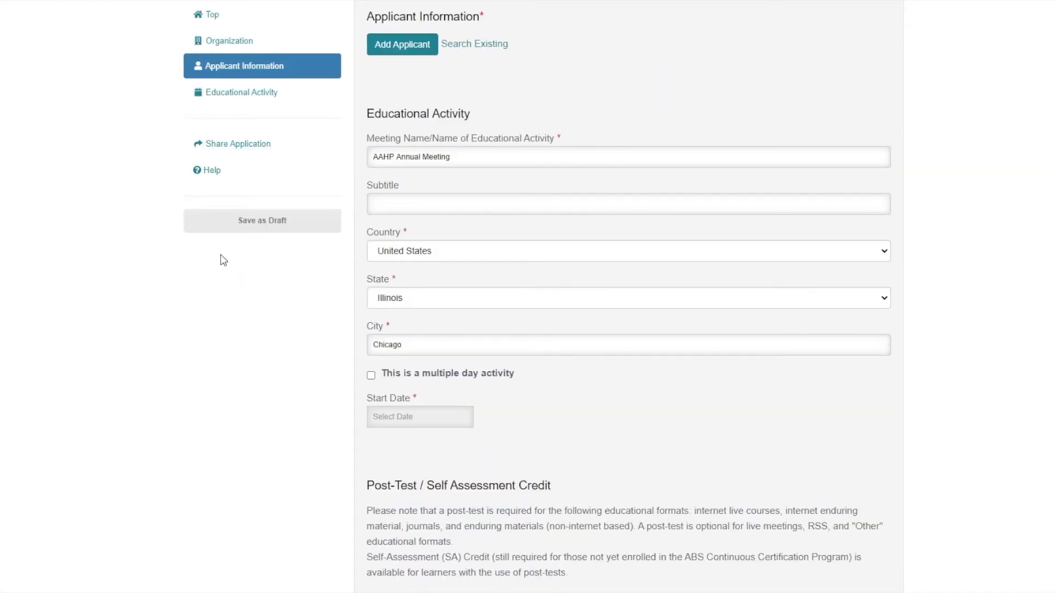
left_click(249, 102)
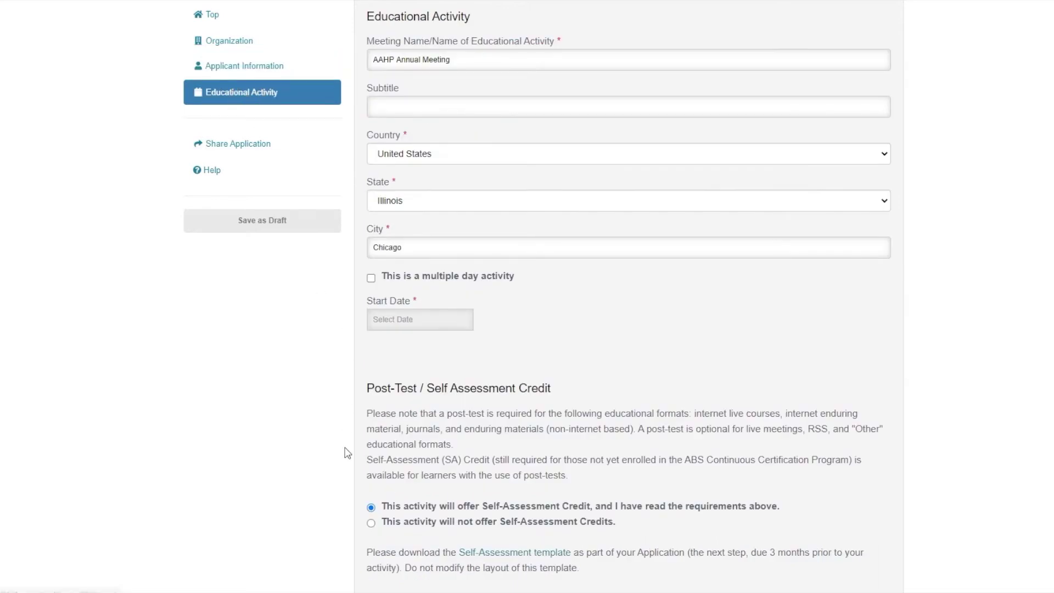
scroll(347, 457, "down", 7)
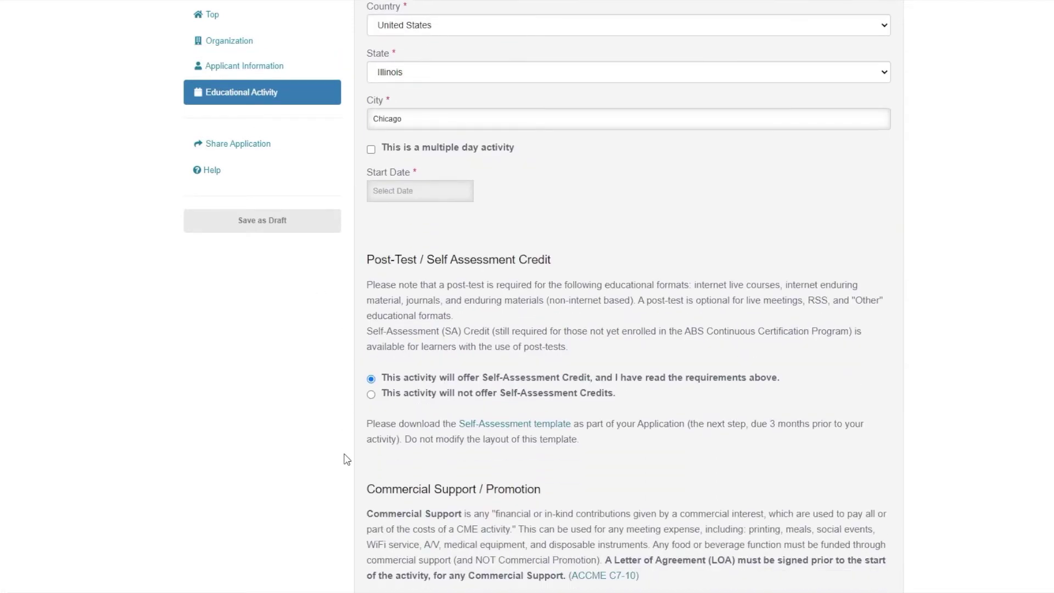
scroll(348, 459, "down", 1)
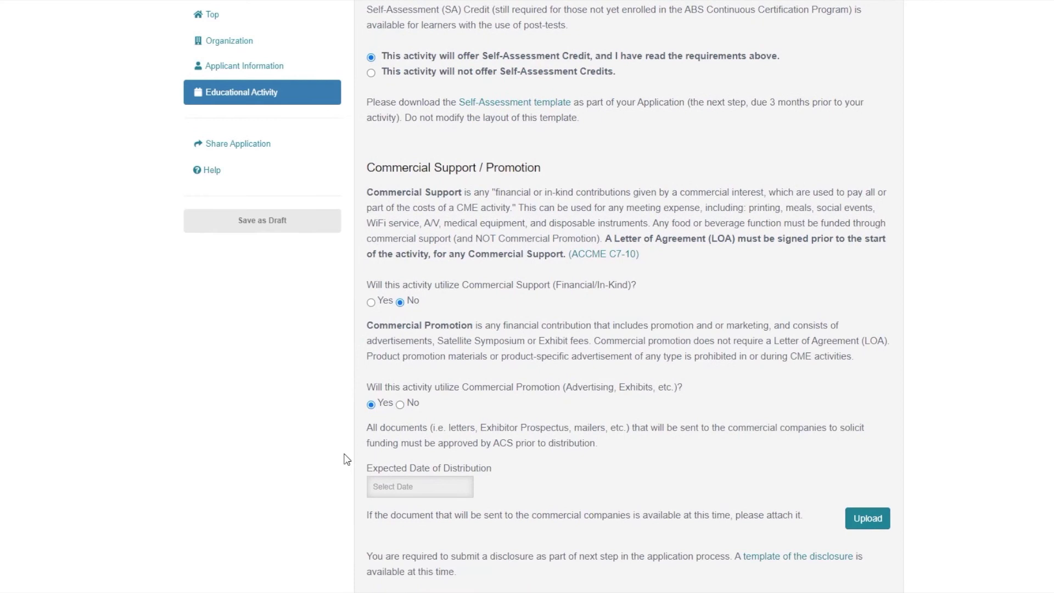
scroll(348, 459, "down", 1)
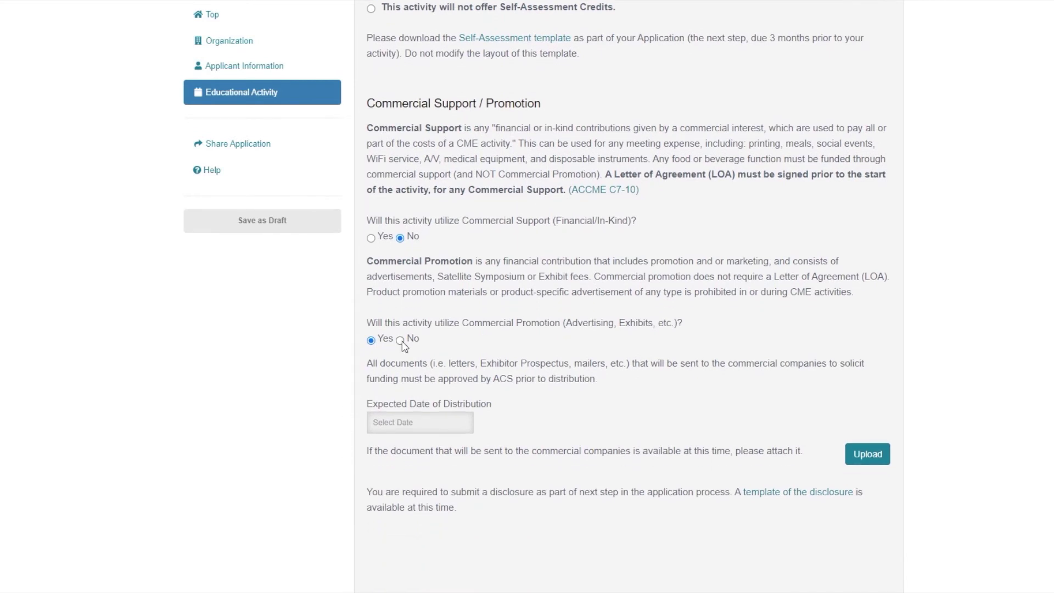
left_click(400, 340)
left_click(371, 238)
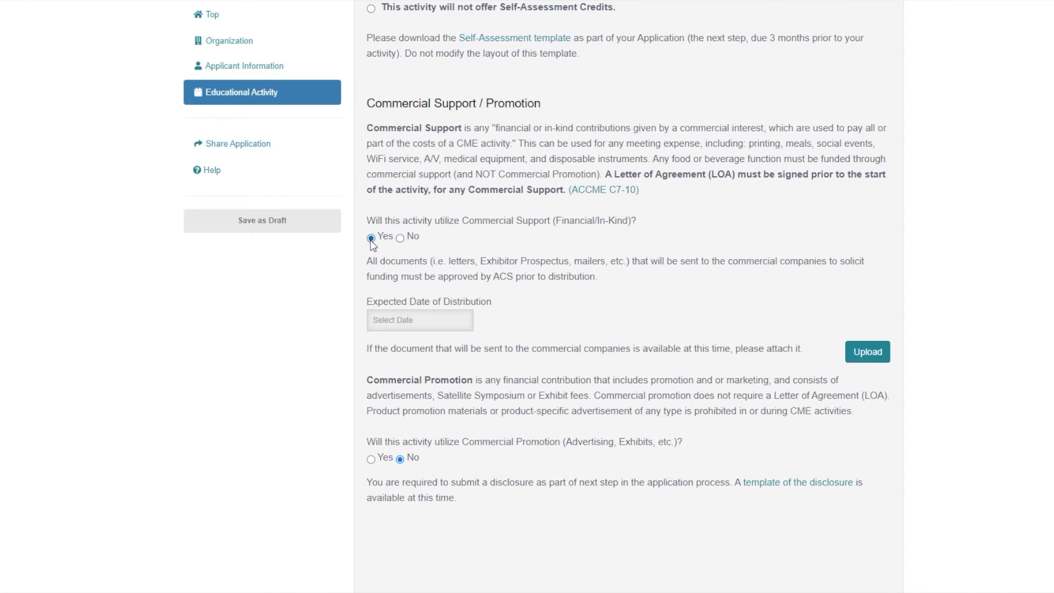
left_click(864, 359)
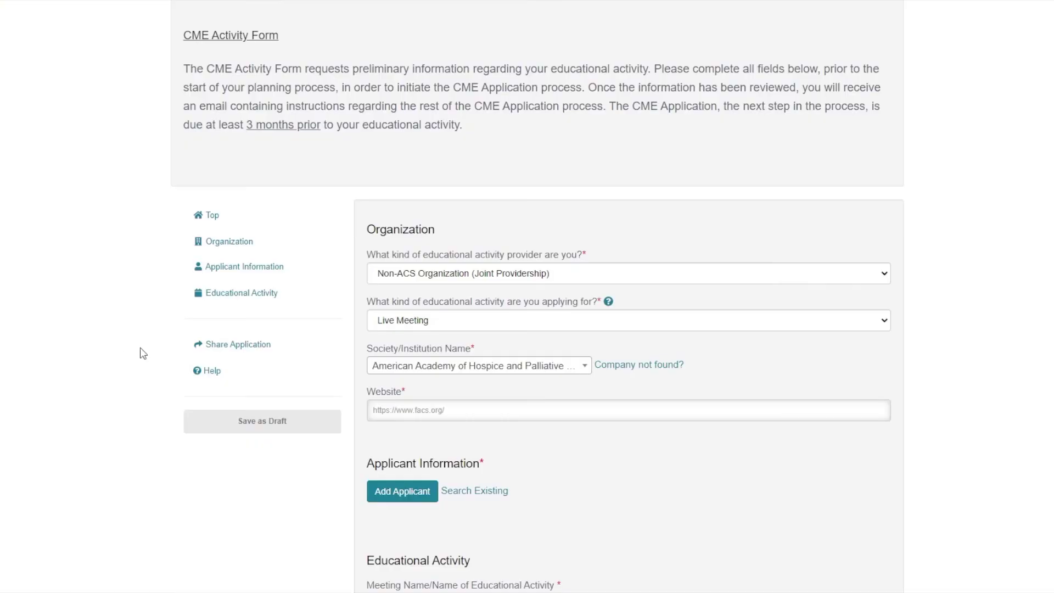
Share the application with the suggested collaborator's e-mail address.
left_click(255, 349)
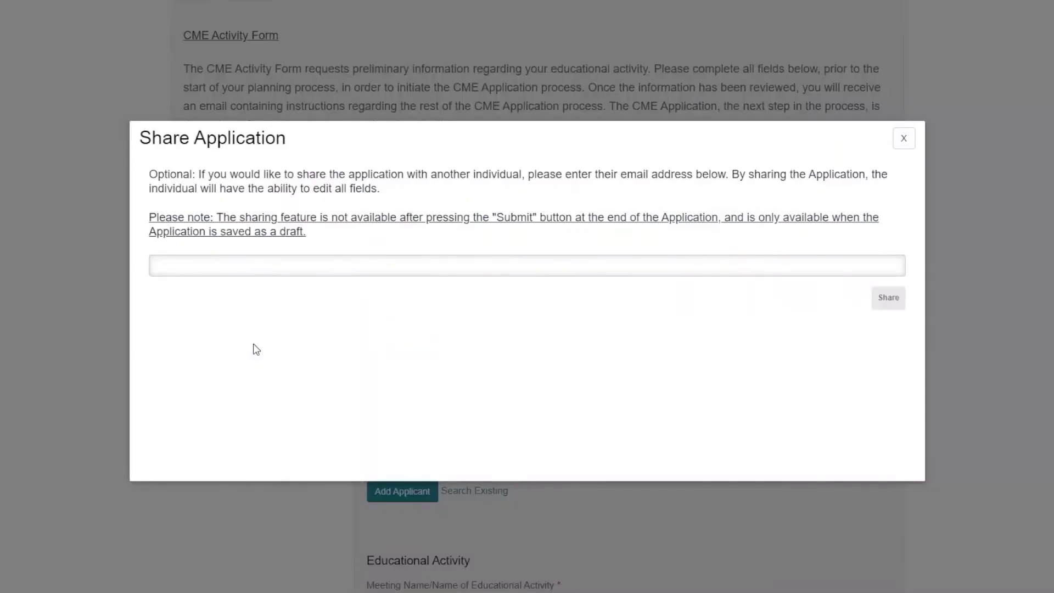
left_click(240, 267)
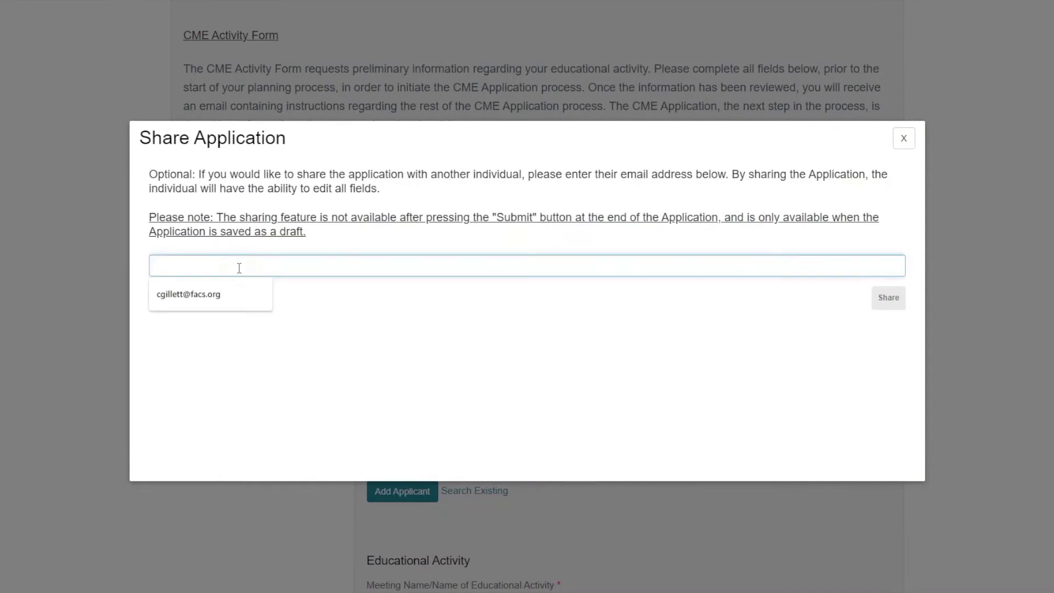
left_click(212, 294)
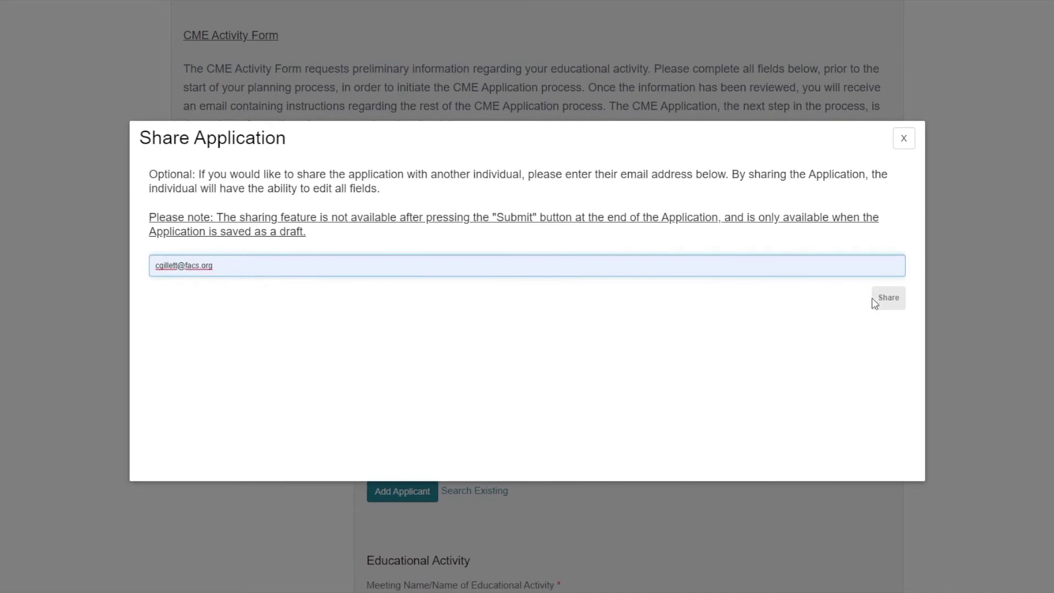
left_click(884, 310)
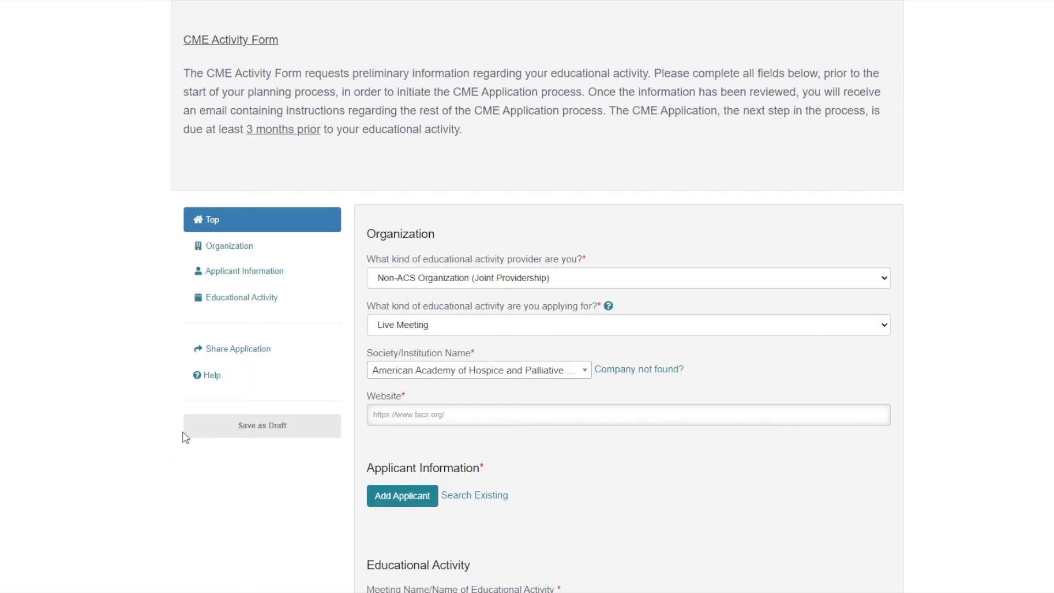
Save the form as a draft and open the Annual Disclosure of Financial Relationships template.
left_click(270, 434)
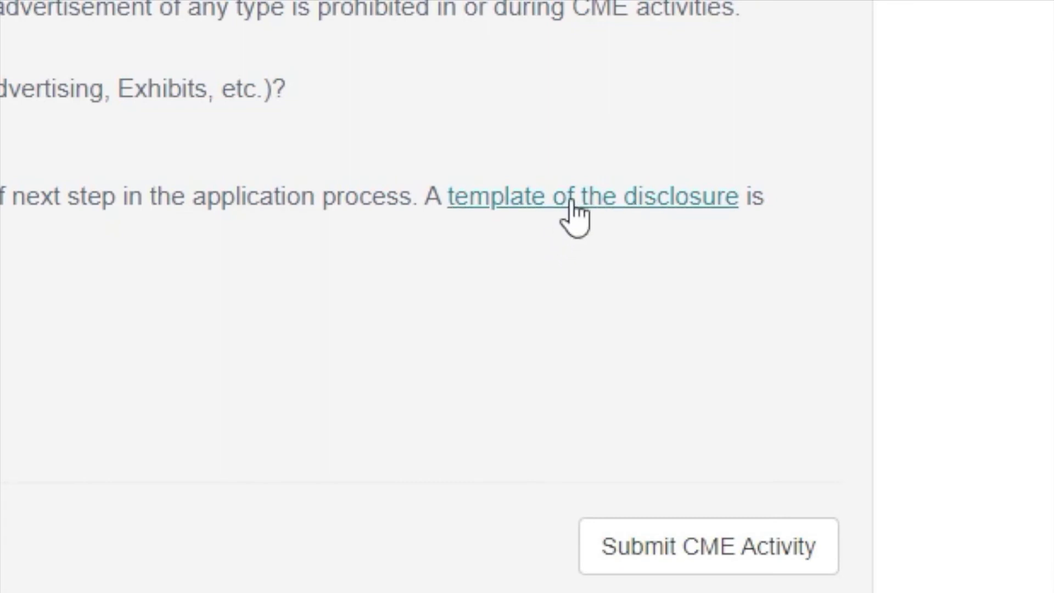
left_click(786, 383)
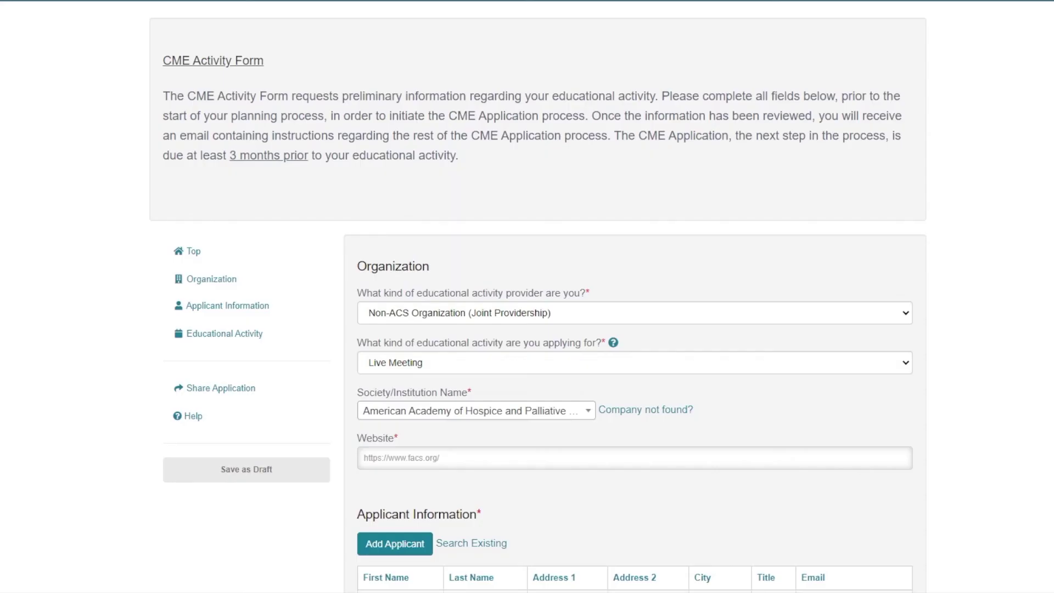
scroll(527, 297, "down", 10)
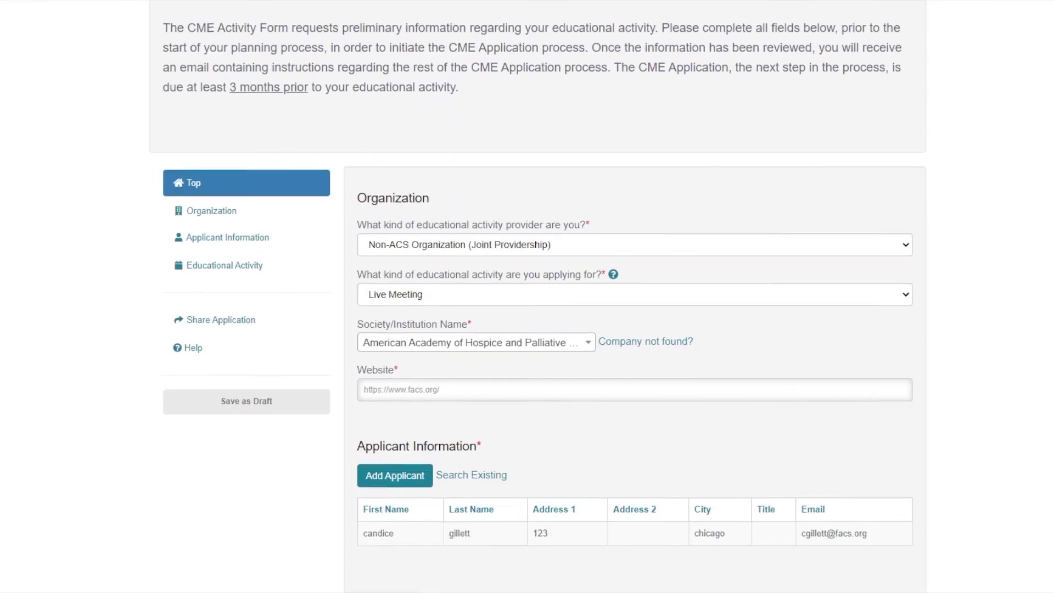
Scroll to the end of the form and choose Submit CME Activity.
scroll(634, 296, "down", 10)
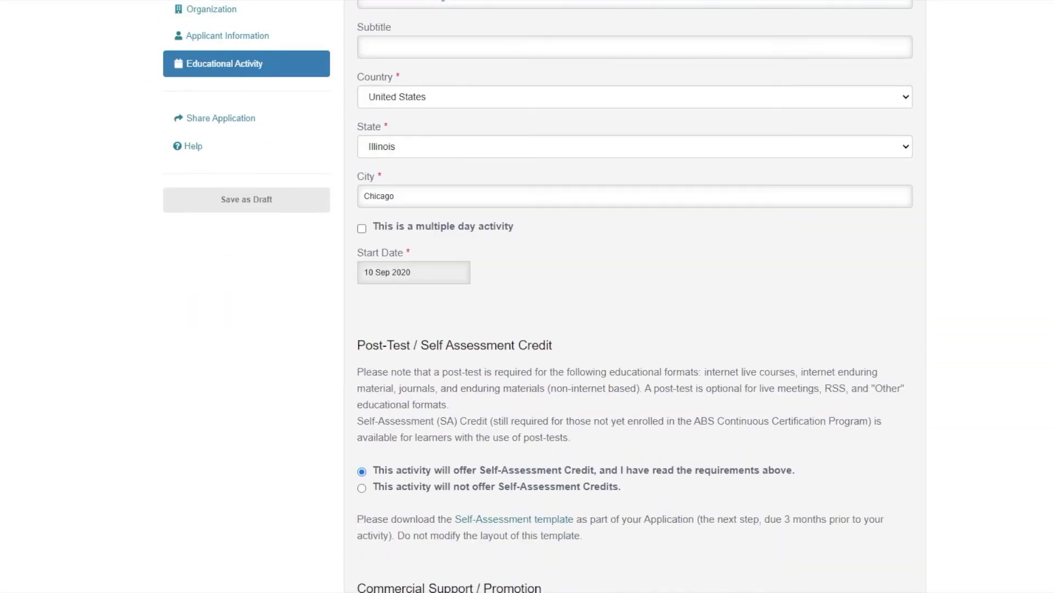
scroll(635, 296, "down", 2)
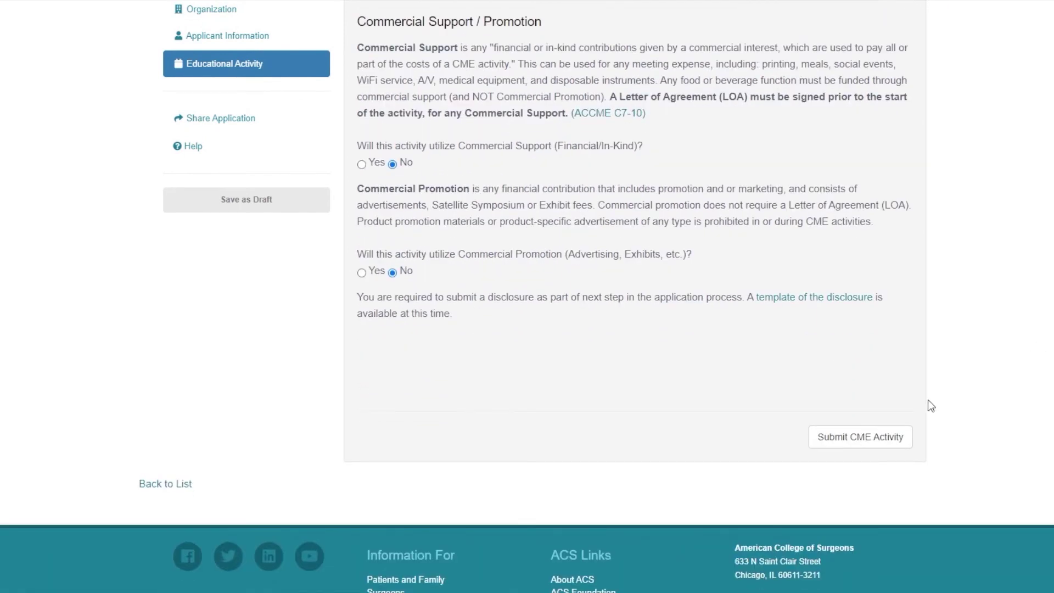
left_click(877, 441)
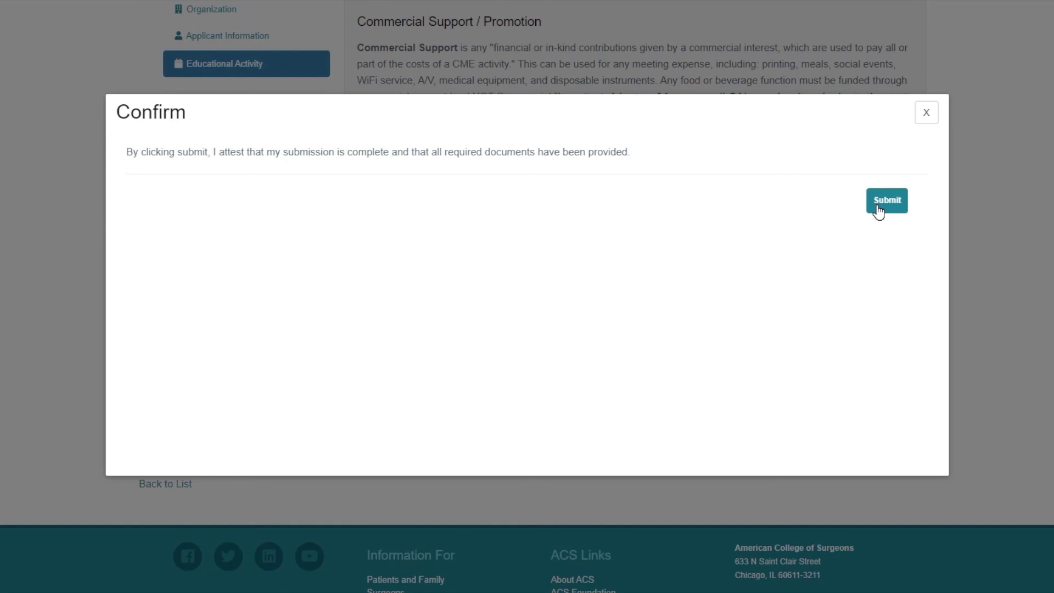
Confirm the submission and check that AAHP Annual Meeting shows CME Activity Form Submitted.
left_click(878, 211)
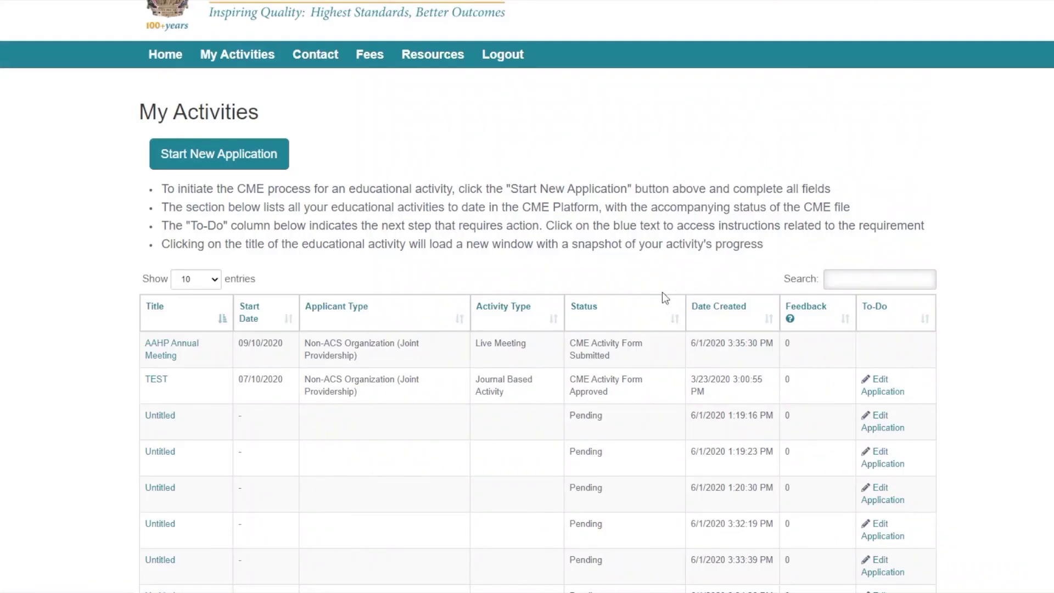
left_click(635, 354)
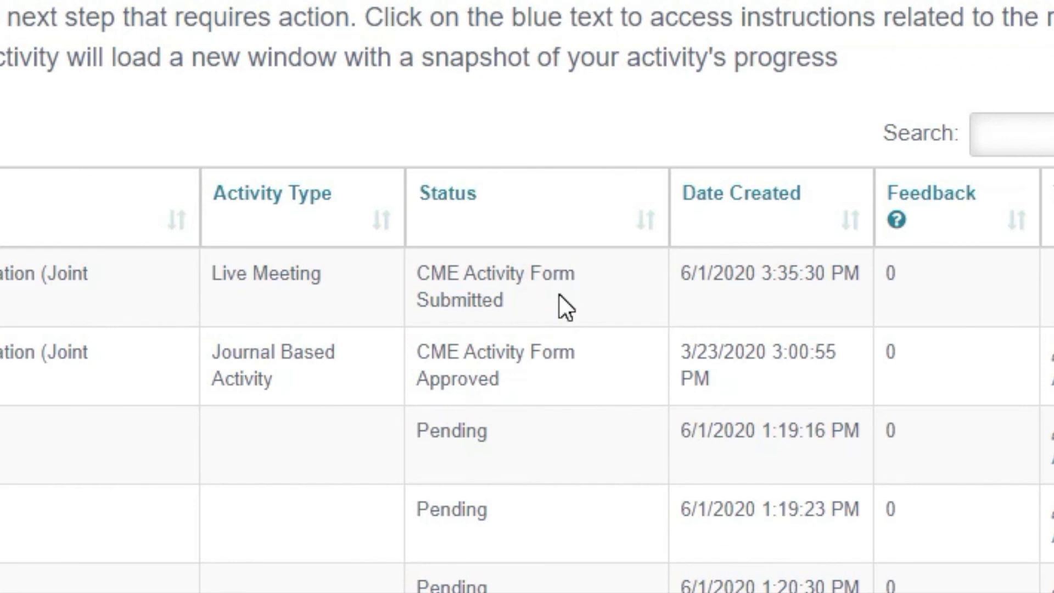